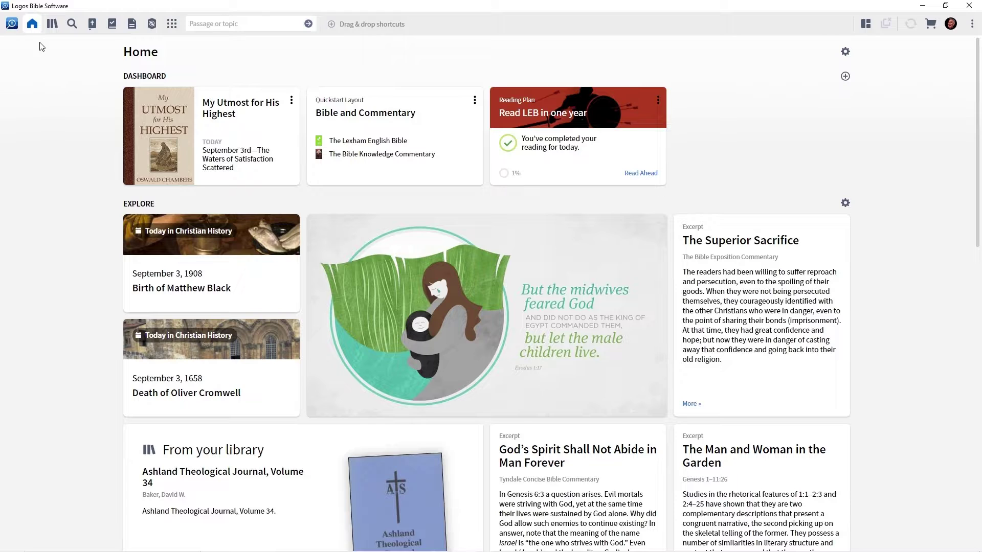
# Close the Home dashboard and drag the Lexham English Bible into the empty workspace
pyautogui.click(31, 28)
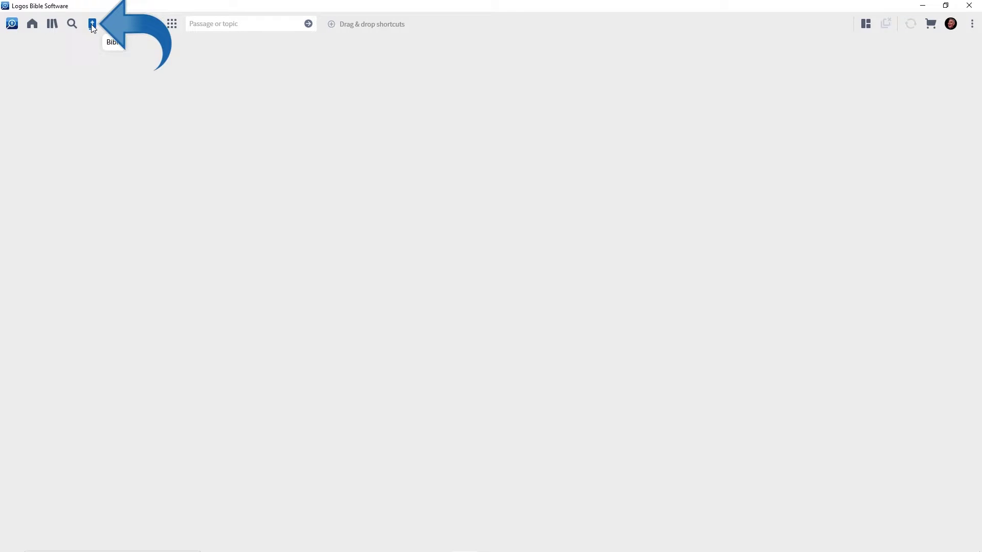
pyautogui.moveTo(93, 28); pyautogui.dragTo(109, 147)
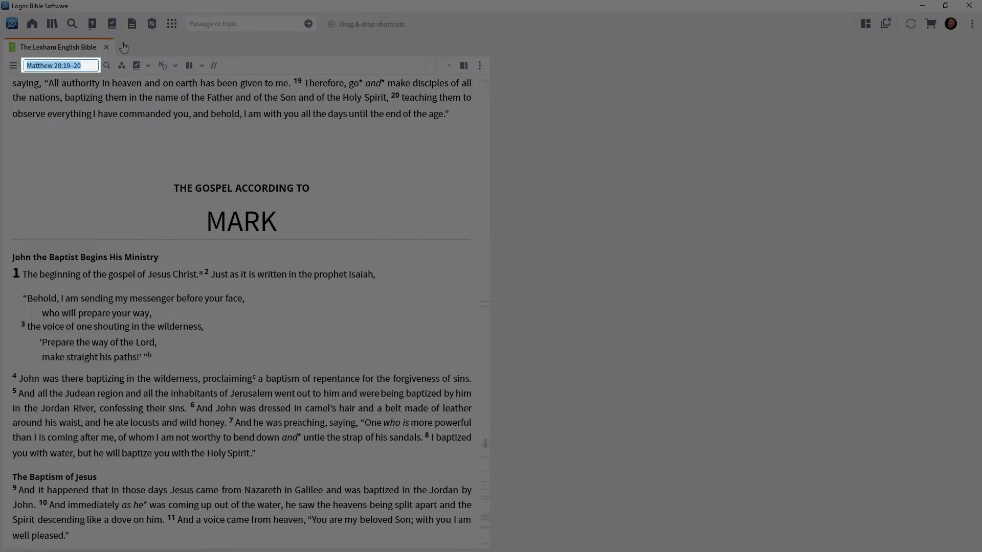
# Navigate the Lexham English Bible to phil1.1, landing on the Philippians Greeting section
pyautogui.write('phil')
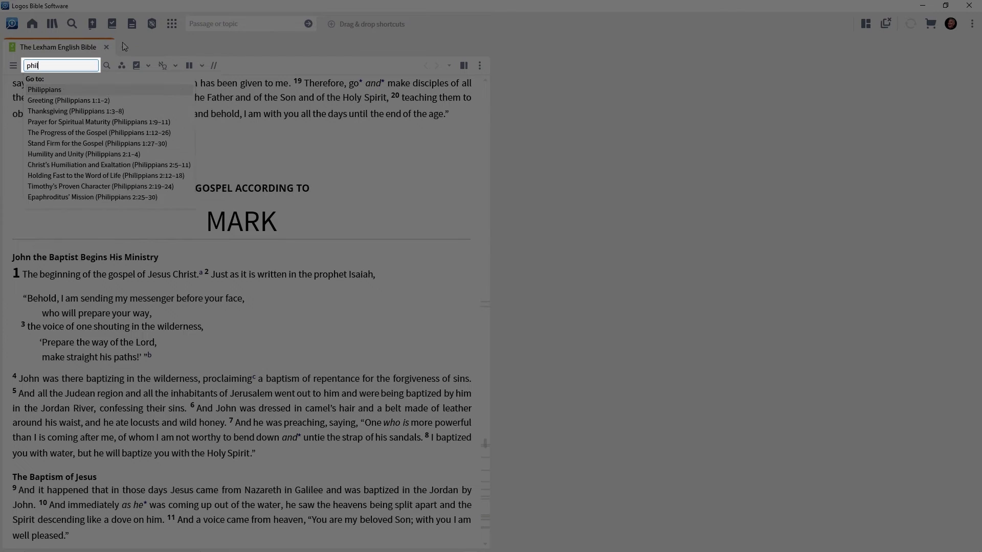
pyautogui.write('1.1')
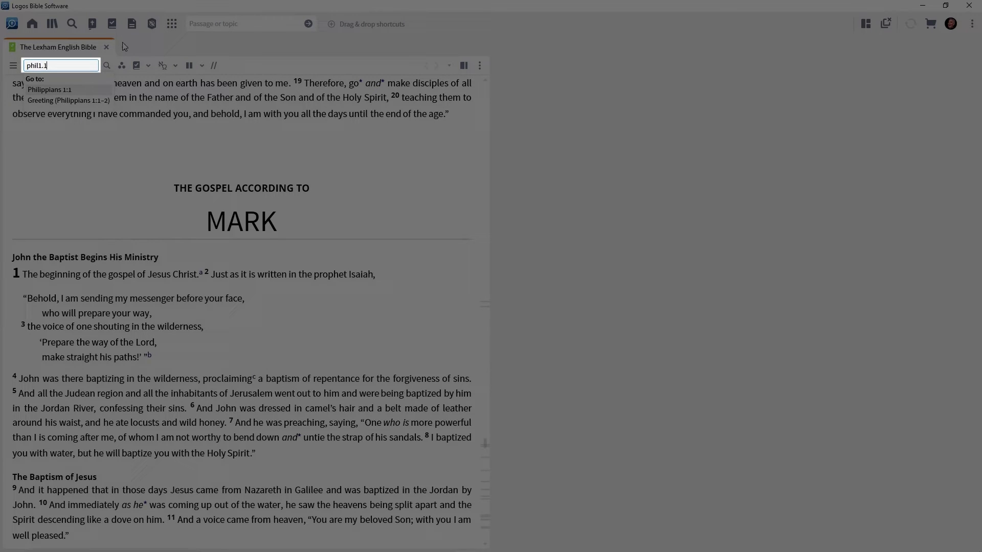
pyautogui.press('Return')
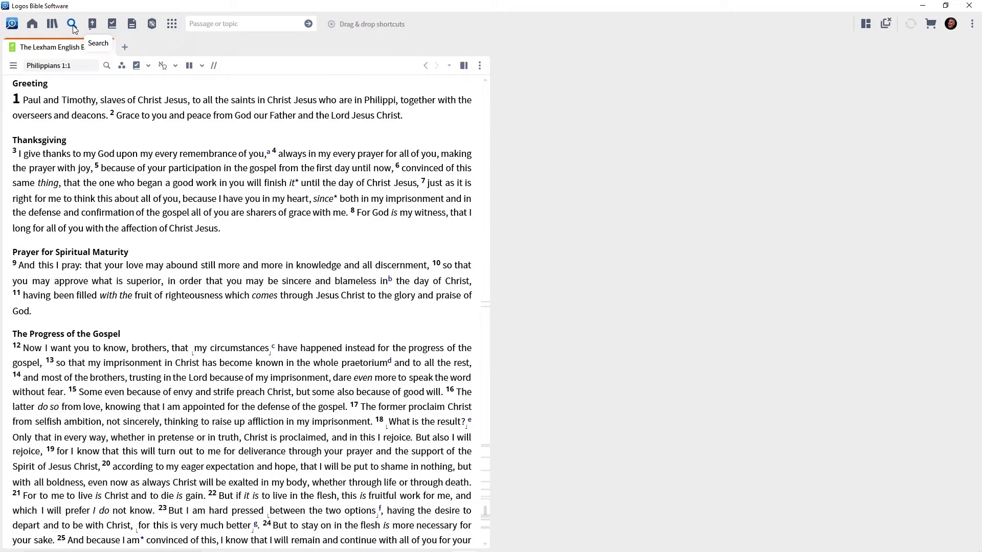
# Open a Bible search panel beside the Bible, scoped to Top Bible (LEB)
pyautogui.click(73, 28)
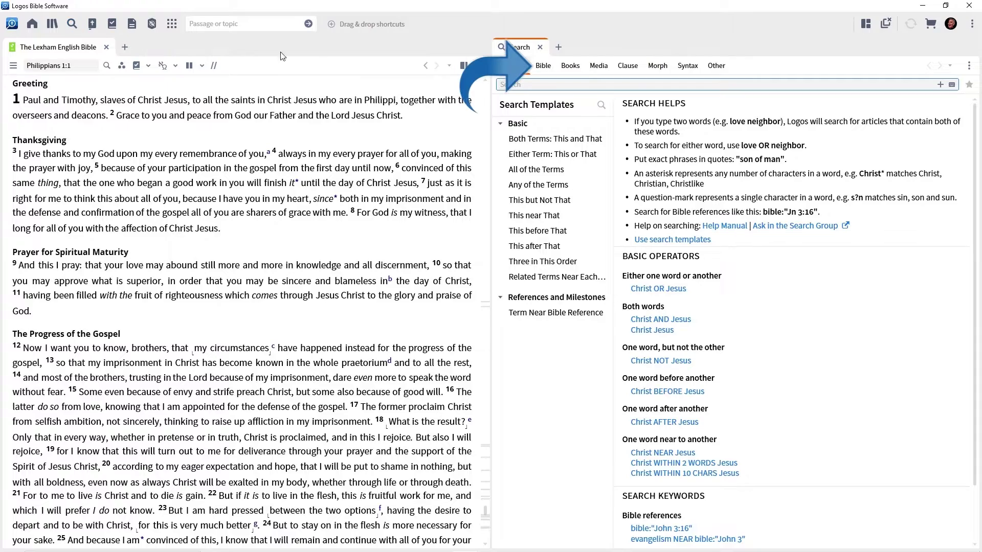
pyautogui.click(545, 72)
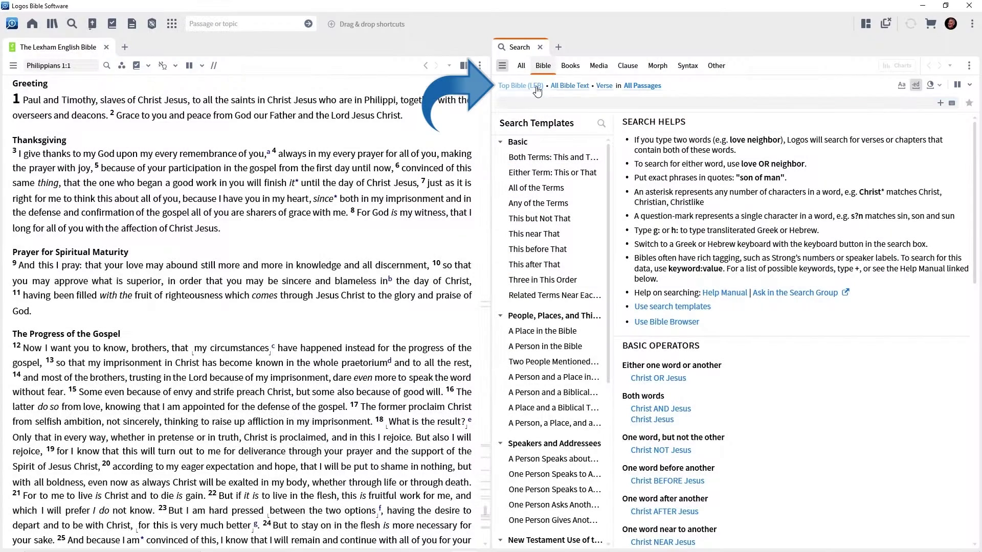
pyautogui.click(536, 87)
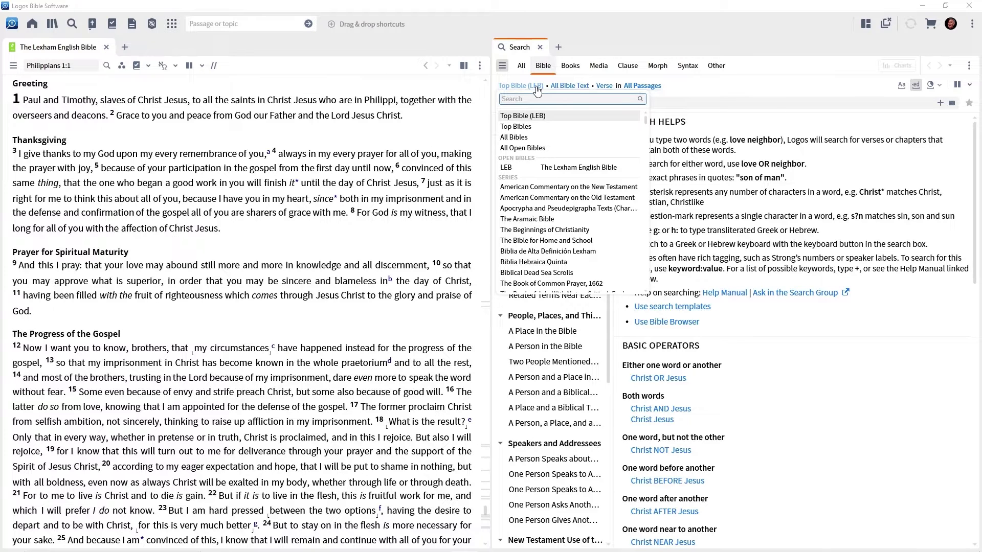
pyautogui.click(611, 44)
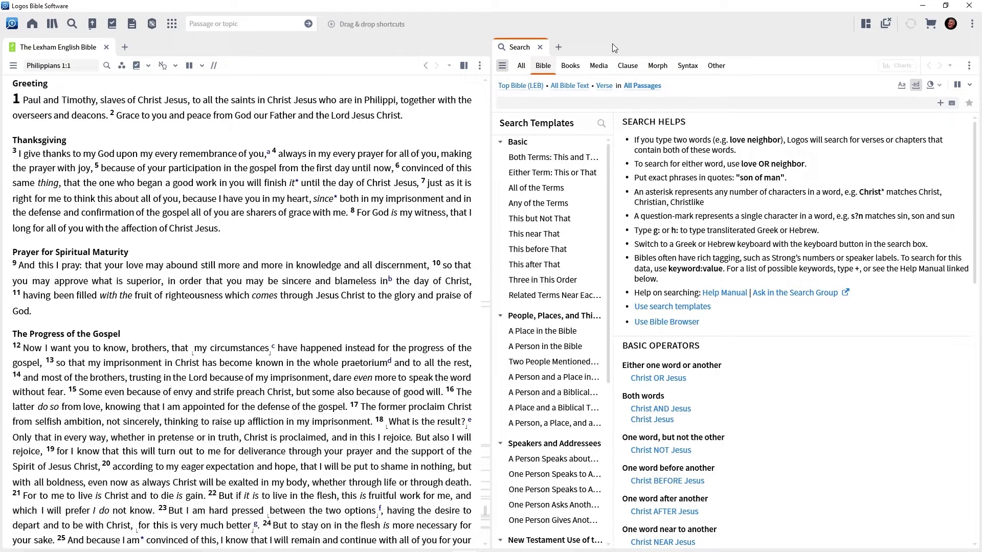
# Restrict the Bible search range from All Passages to the New Testament, matching by verse
pyautogui.click(604, 86)
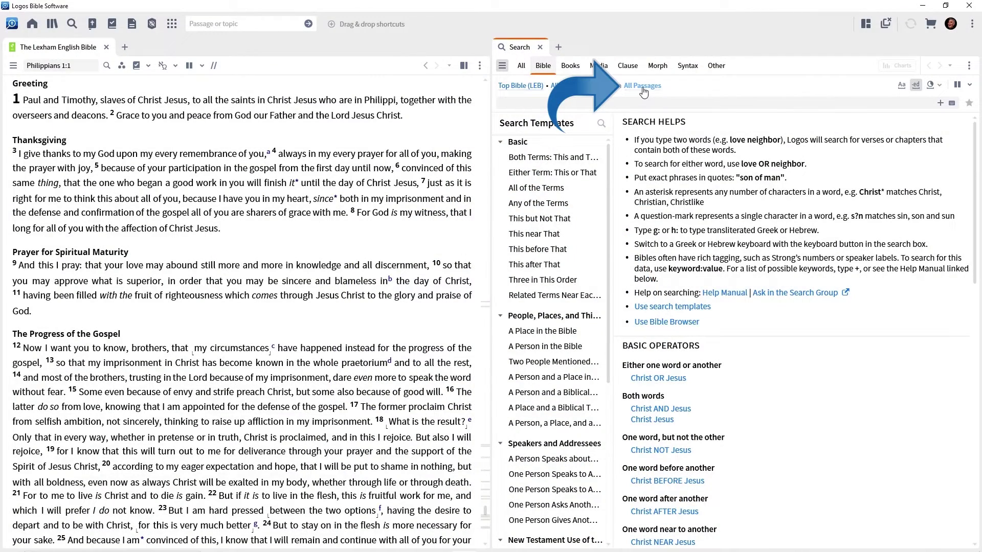
pyautogui.click(643, 86)
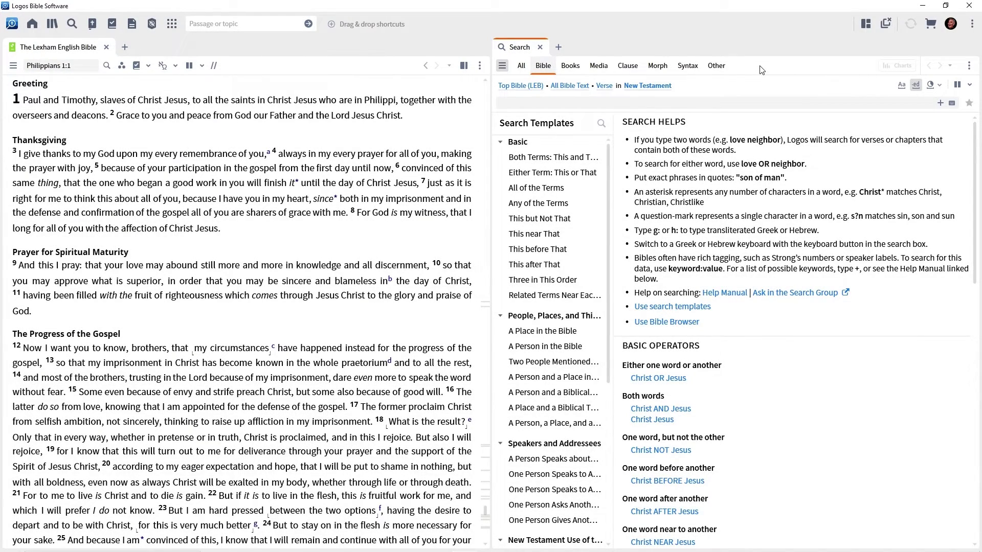
# Search for 'slaves' and view the 167 results in the Aligned view
pyautogui.click(516, 104)
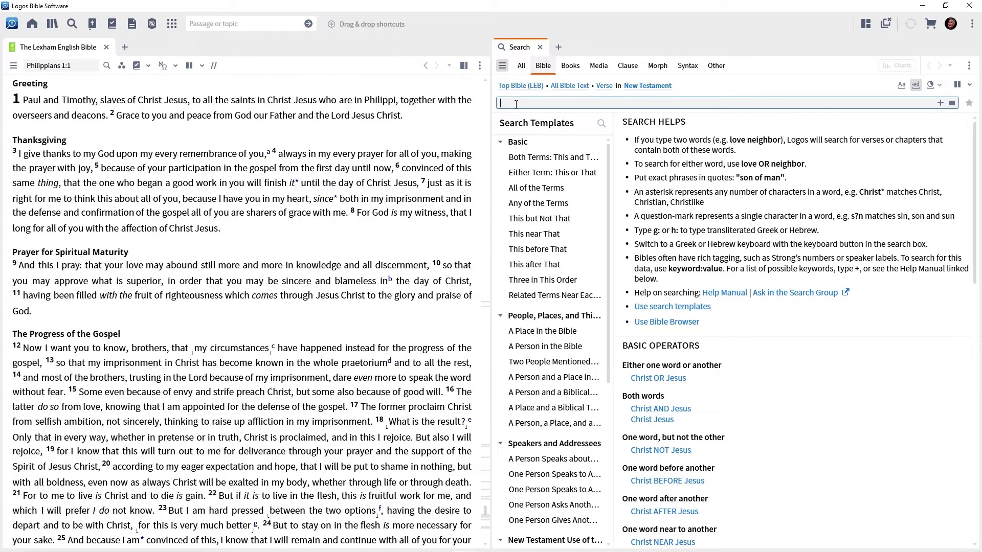
pyautogui.write('slaves')
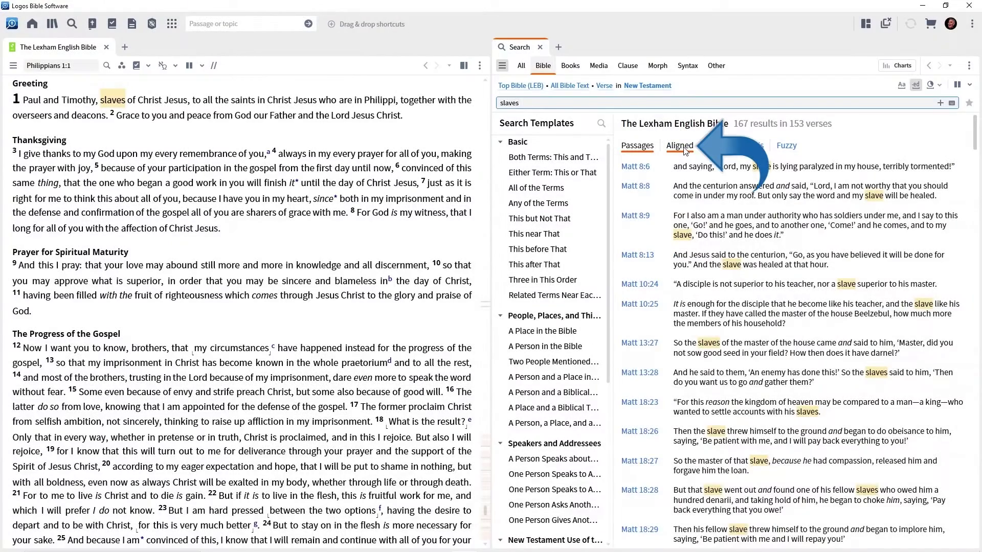
pyautogui.click(680, 147)
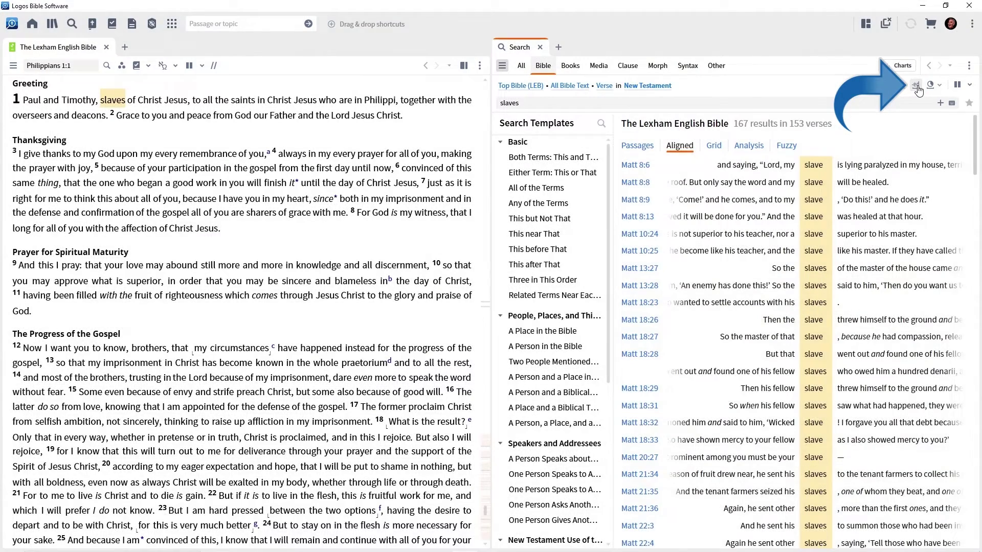
pyautogui.click(918, 88)
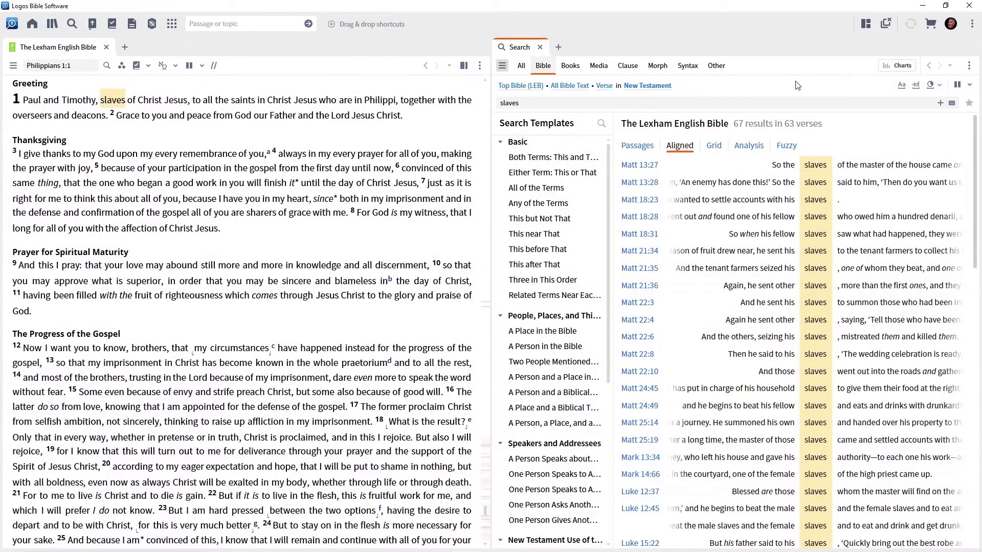
pyautogui.click(916, 85)
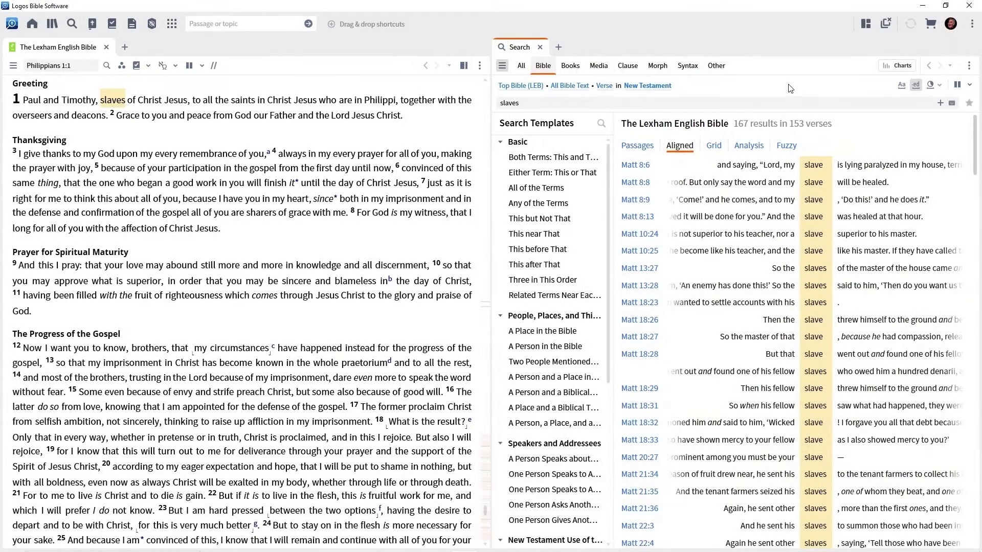
# Replace the query with 'Father' to get 474 results in 398 verses
pyautogui.click(527, 103)
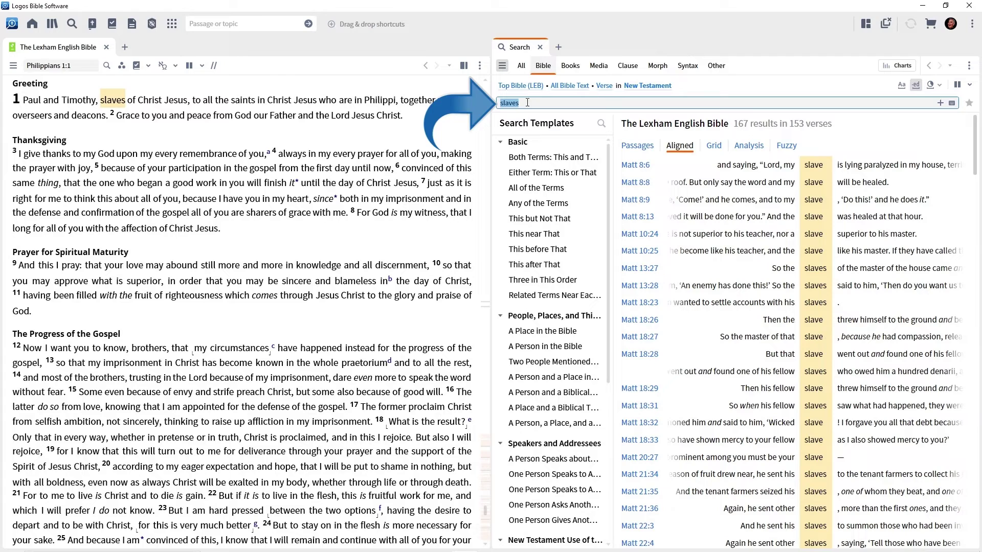
pyautogui.write('Fath')
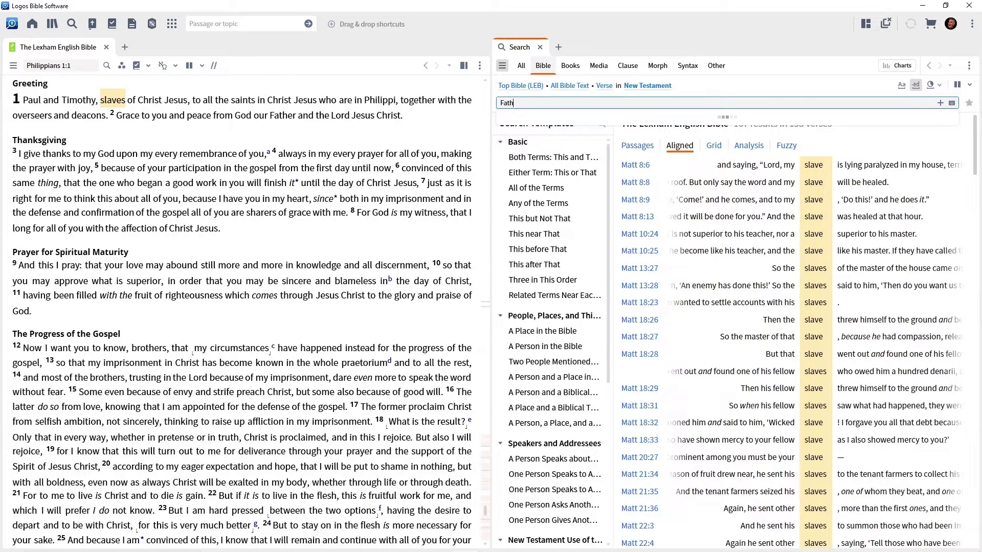
pyautogui.write('er')
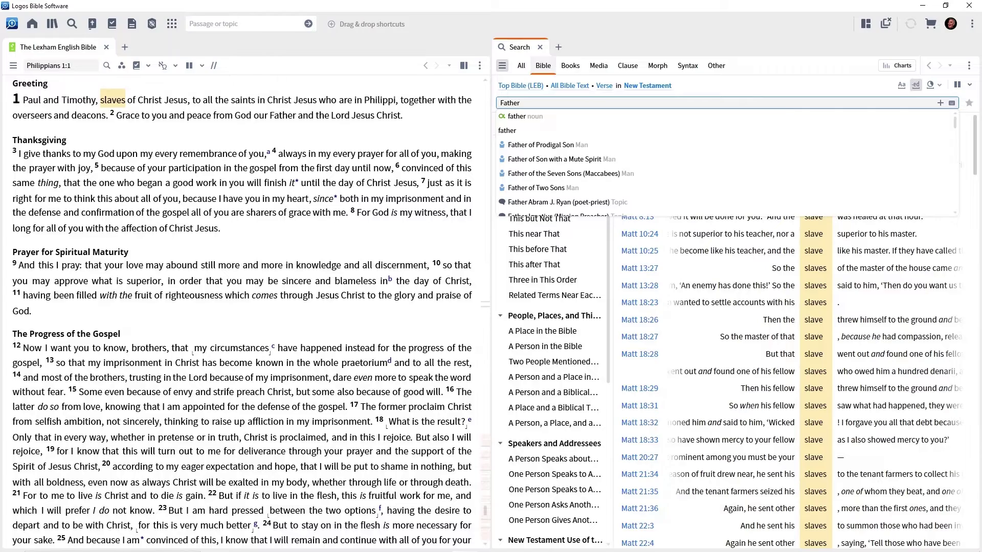
pyautogui.press('Return')
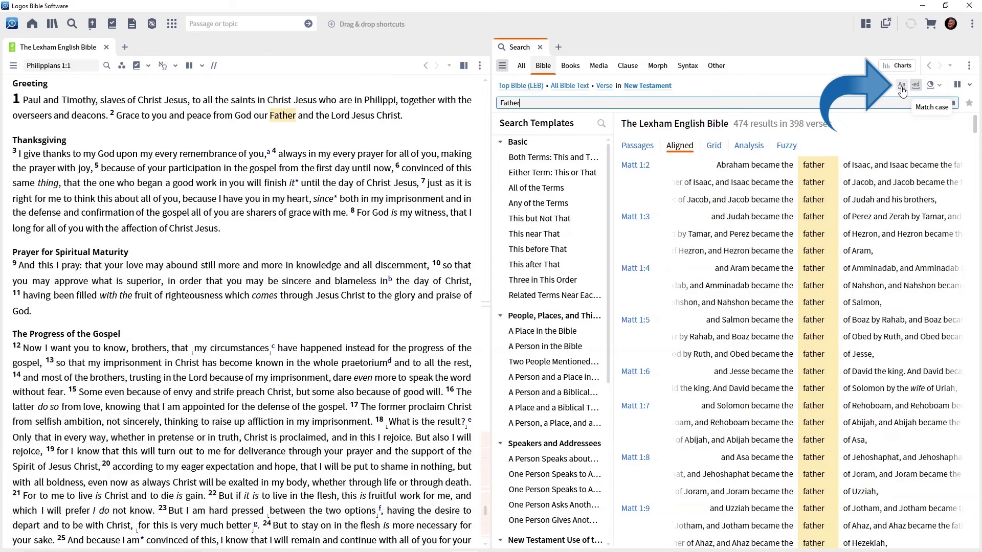
pyautogui.click(902, 90)
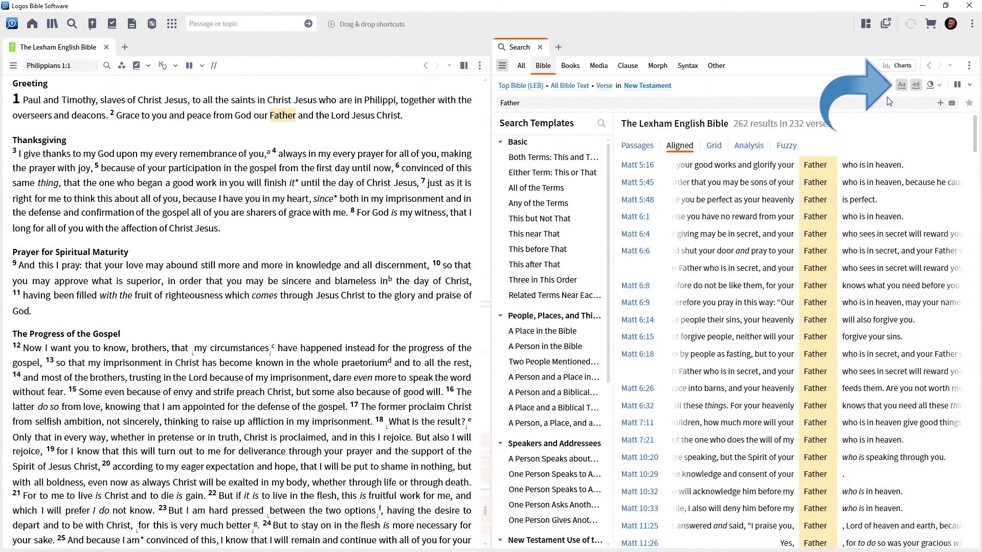
pyautogui.click(901, 85)
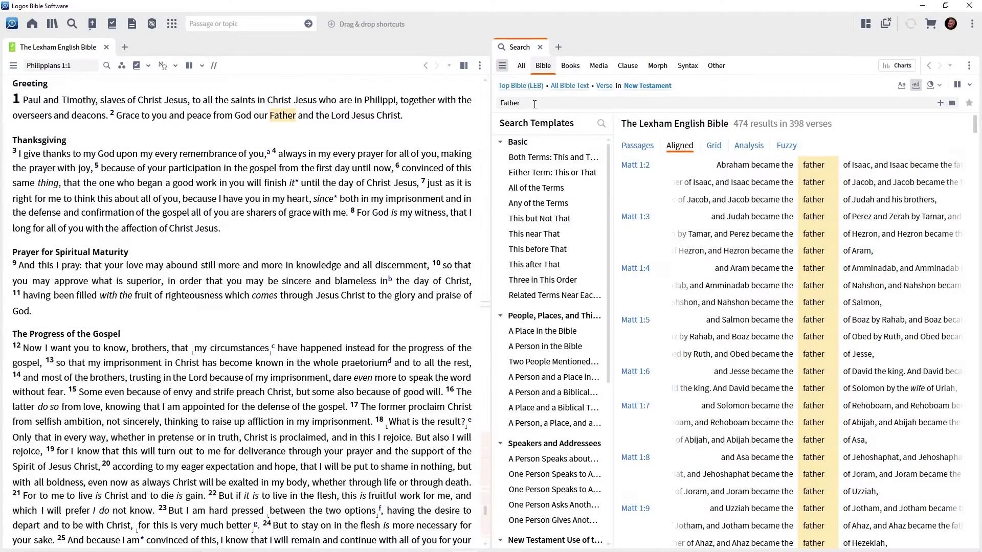
# Search the quoted phrase "grace to you" for 11 results in 11 verses
pyautogui.click(531, 104)
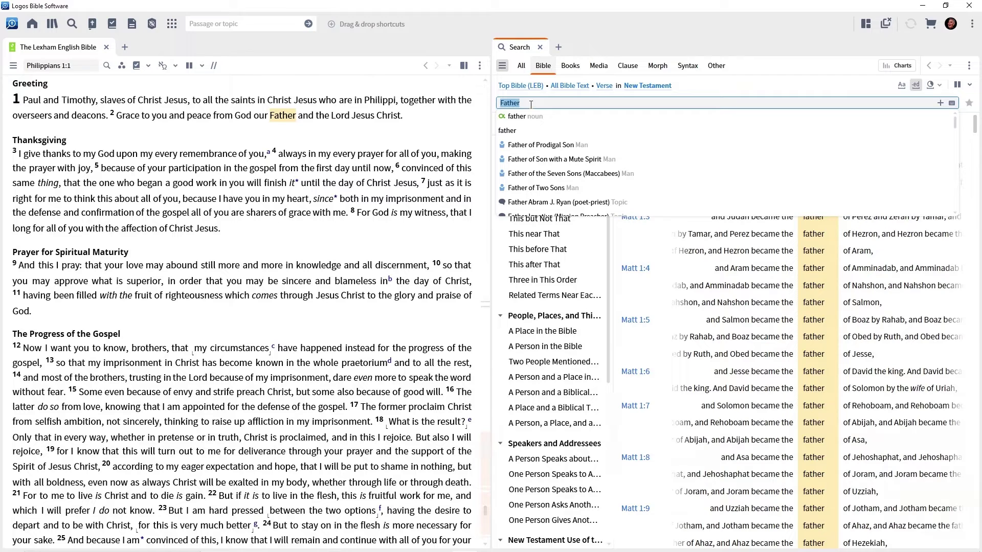
pyautogui.write('"gra')
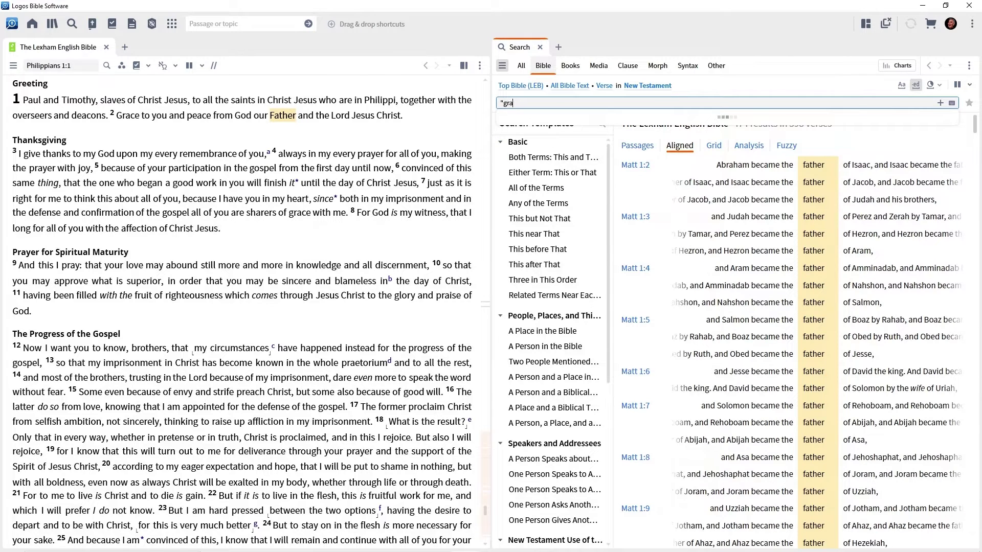
pyautogui.write('ce to you"')
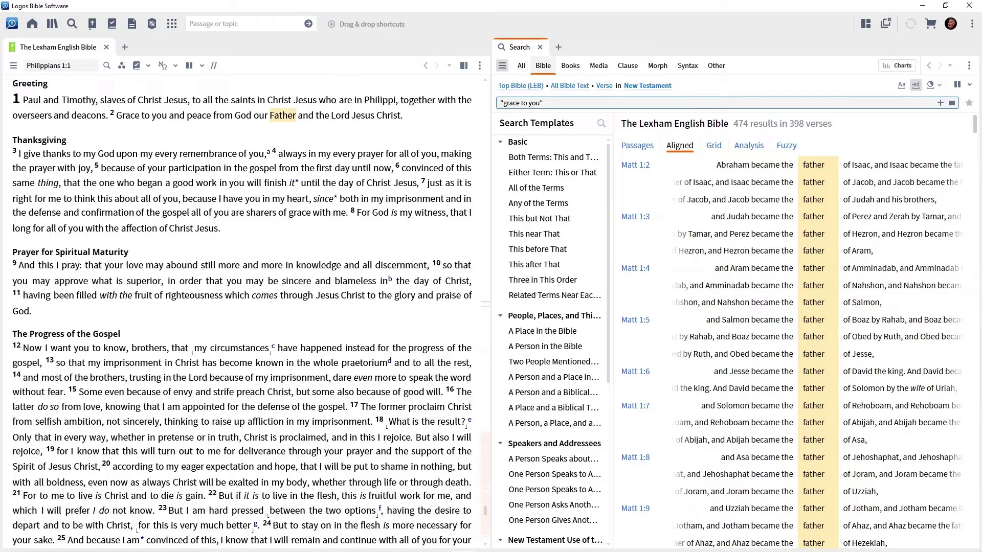
pyautogui.press('Return')
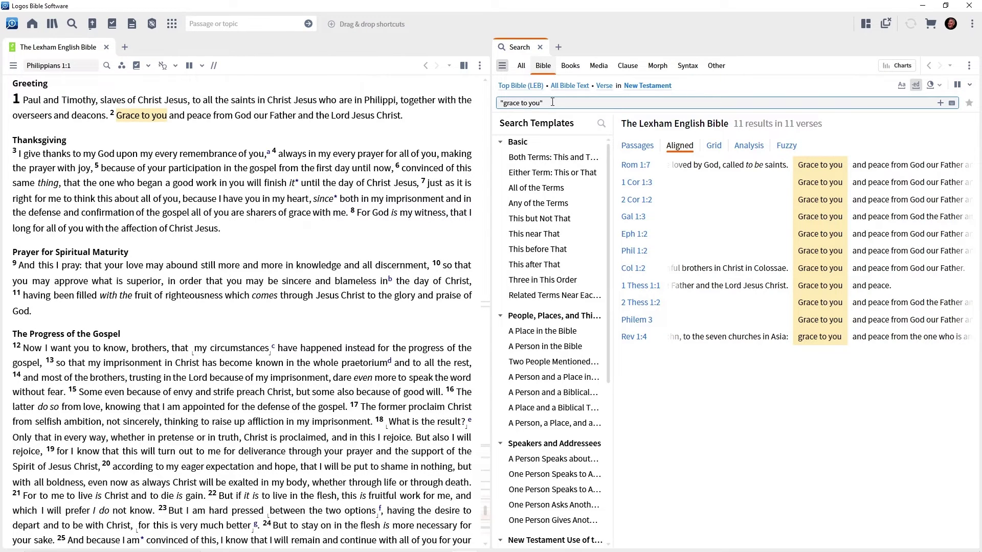
# Replace the query with 'grace peace' for 36 results in 18 verses
pyautogui.moveTo(554, 102); pyautogui.dragTo(495, 103)
pyautogui.write('gr')
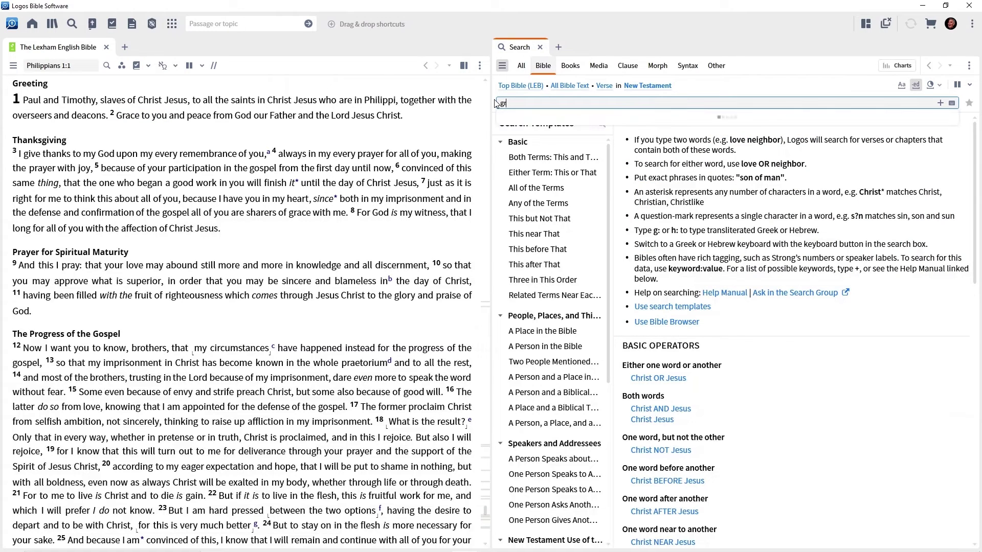
pyautogui.write('ace')
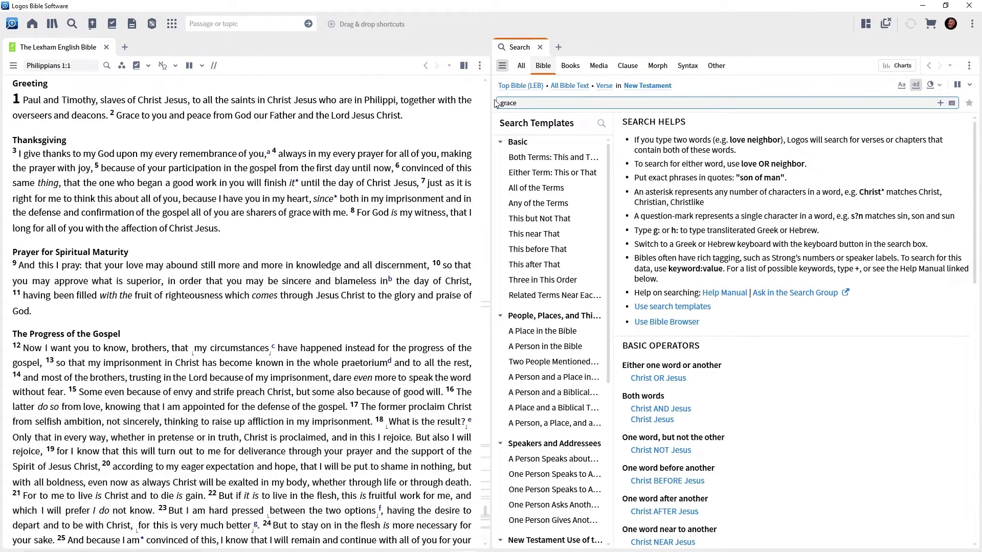
pyautogui.write(' peace')
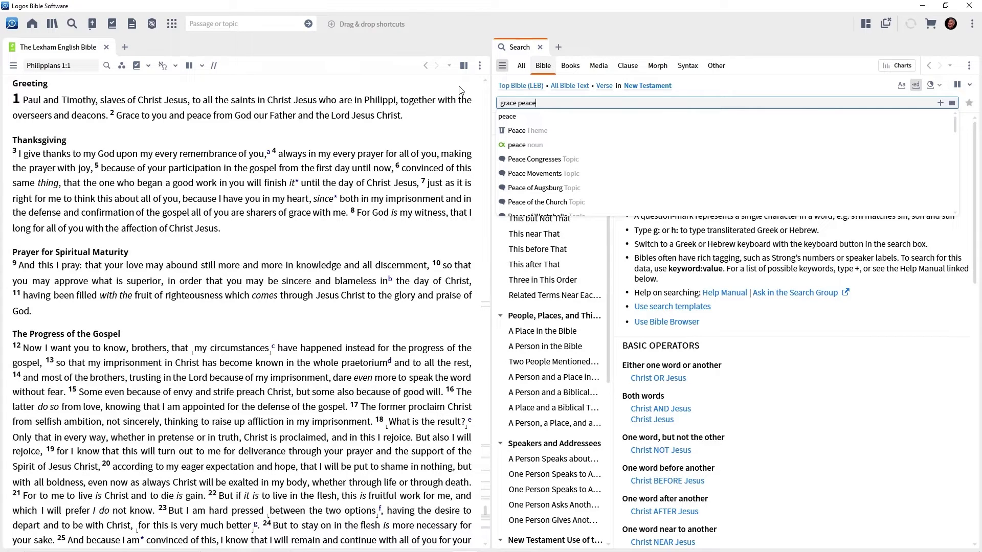
pyautogui.press('Return')
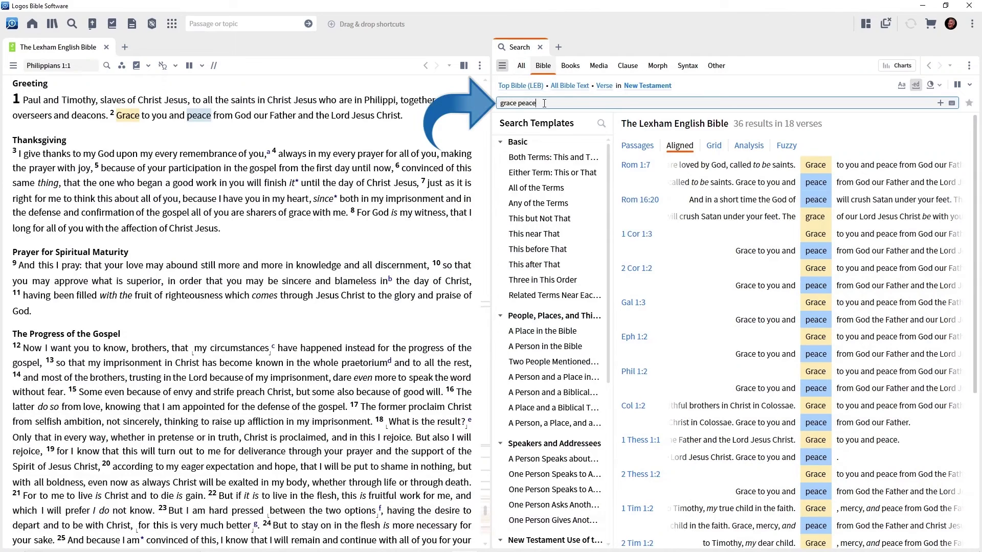
# Replace the query with 'timothy' and pick Timothy (Man, A Disciple) for person:Timothy
pyautogui.click(543, 102)
pyautogui.moveTo(542, 102); pyautogui.dragTo(500, 103)
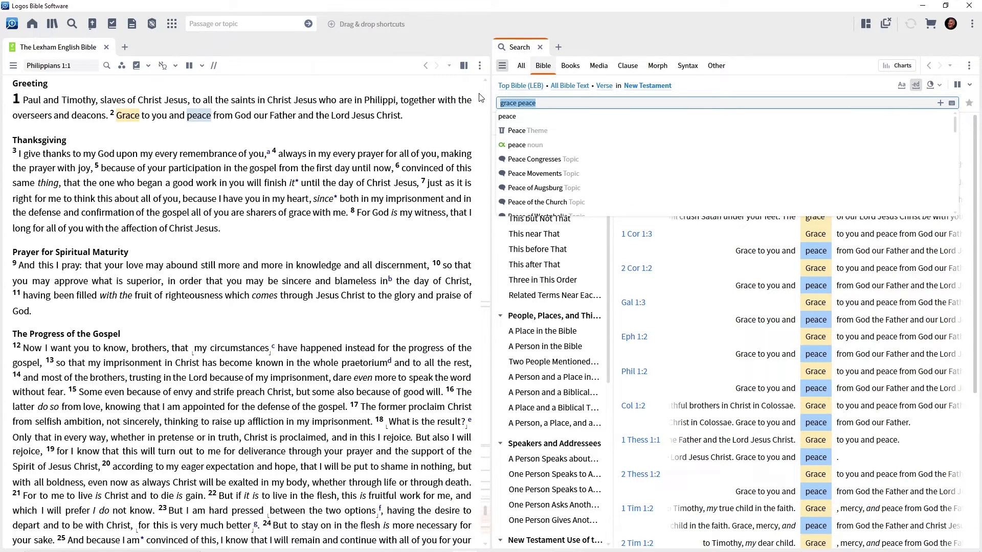
pyautogui.write('timothy')
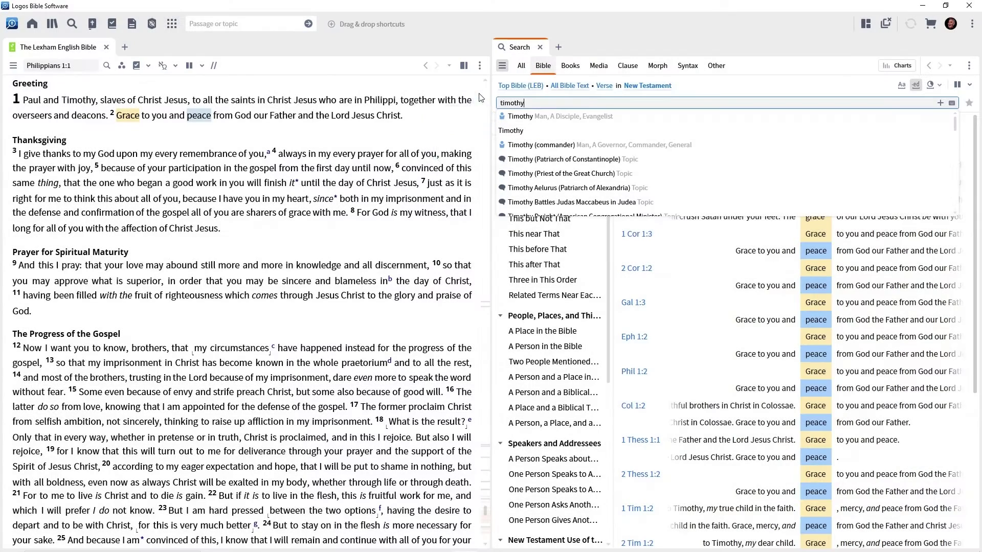
pyautogui.click(570, 118)
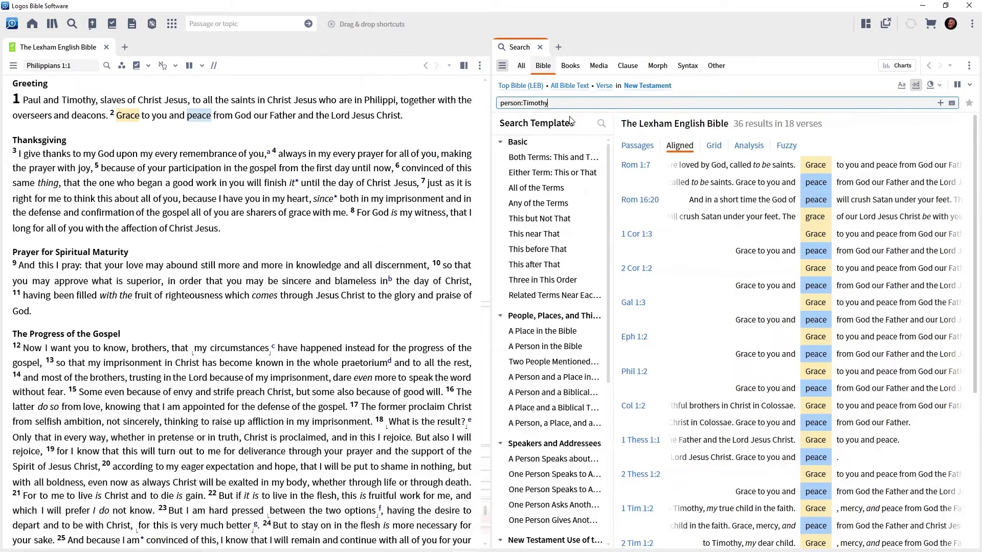